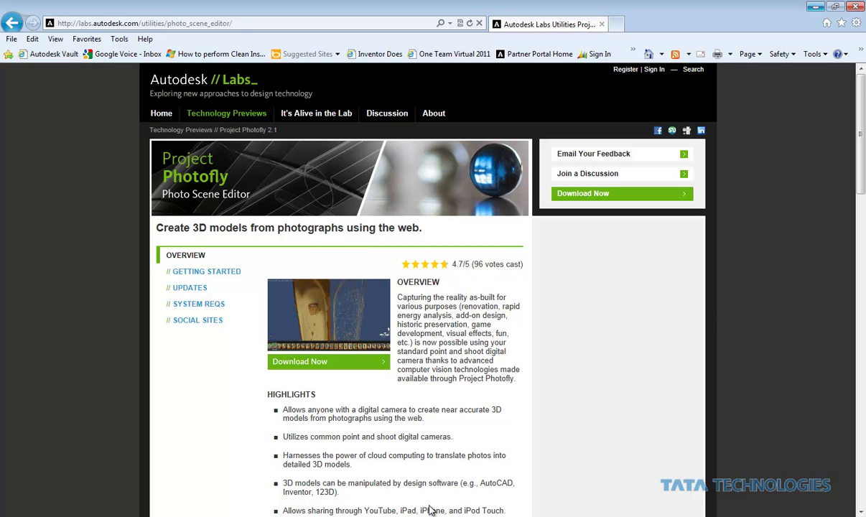
- Switch to Photo Scene Editor and view the Humvee model from successive photo positions, PICT2838 through PICT2845
mouse_move(388, 515)
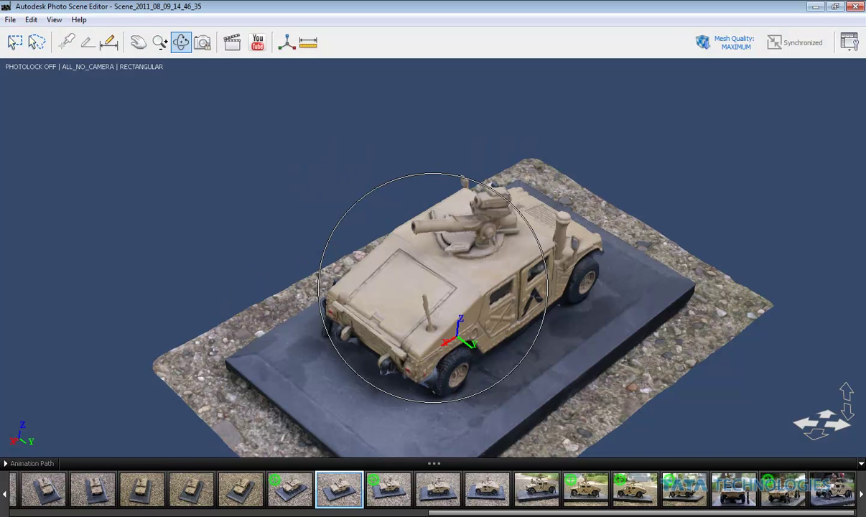
left_click(389, 501)
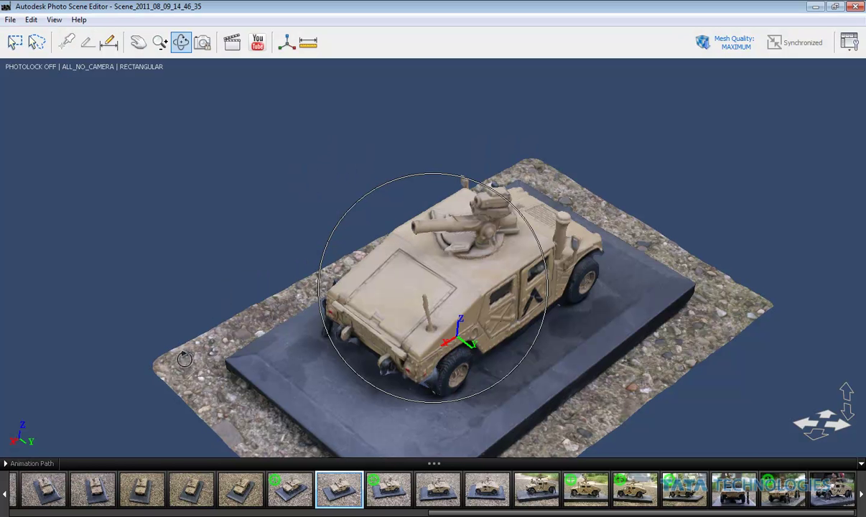
left_click(35, 492)
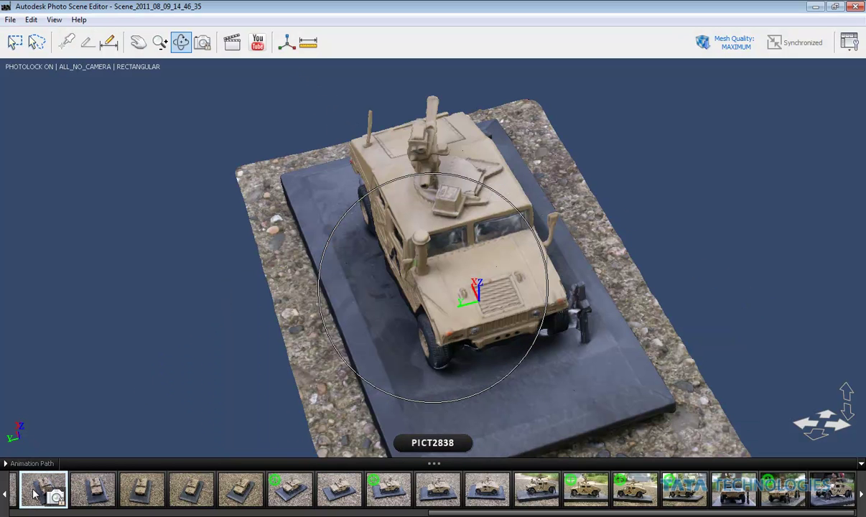
left_click(97, 492)
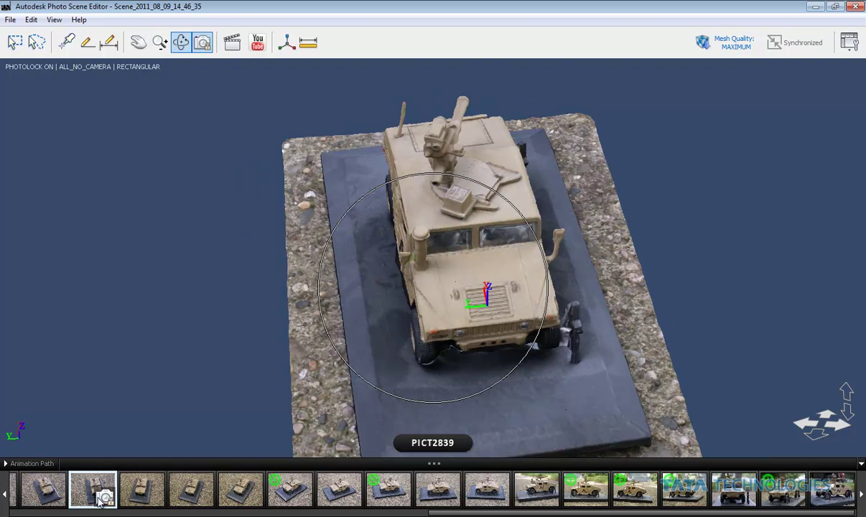
left_click(147, 496)
left_click(178, 494)
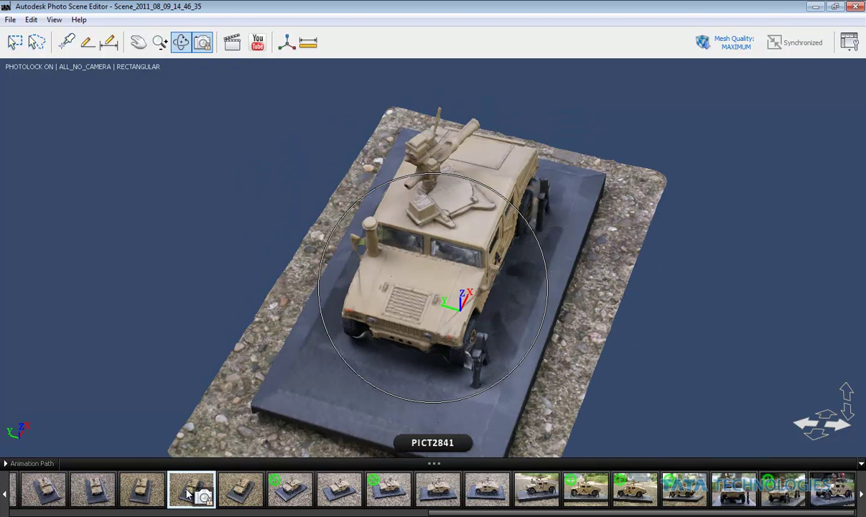
left_click(231, 494)
left_click(287, 493)
left_click(334, 496)
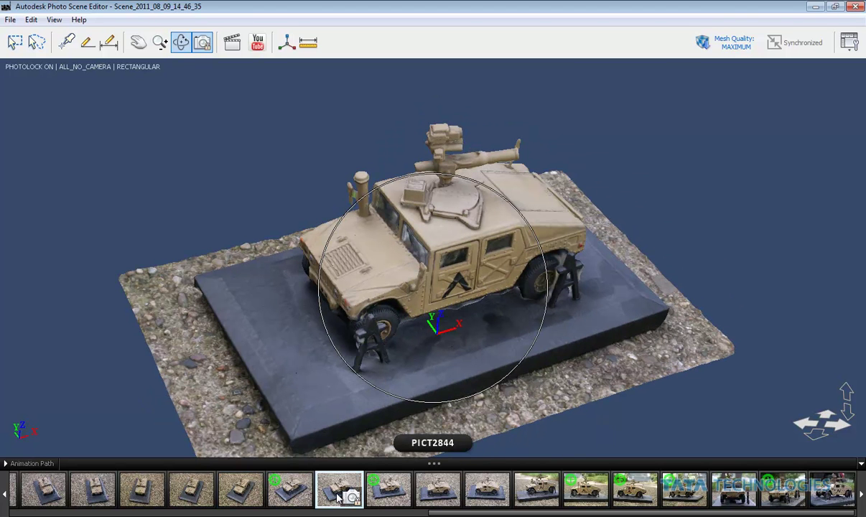
left_click(392, 495)
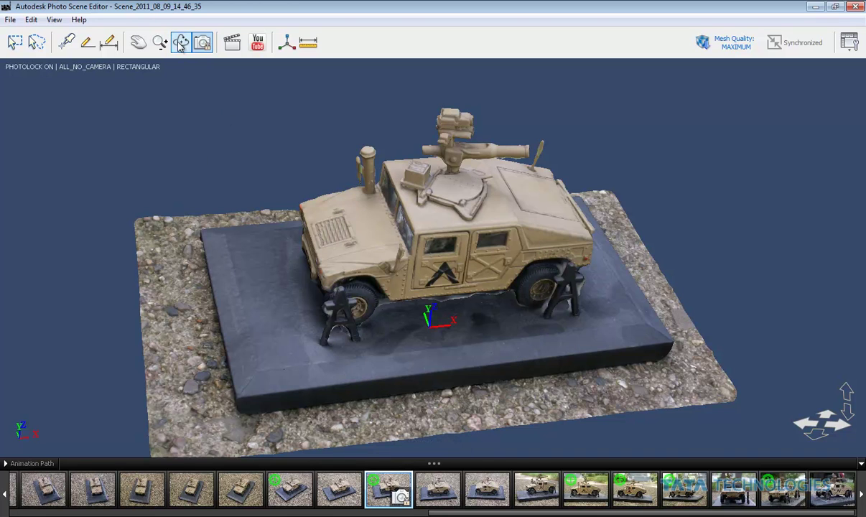
- Show the cameras in the scene and bring the shooting positions around the Humvee into view
key("Escape")
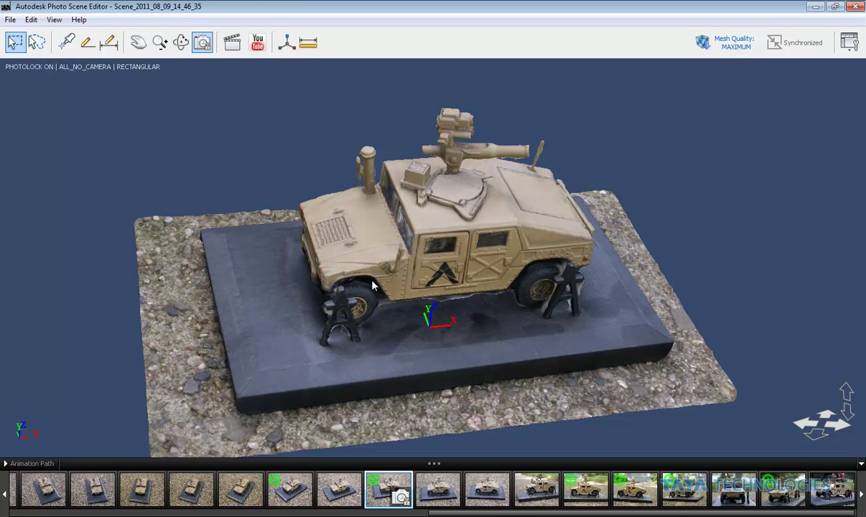
left_click(847, 44)
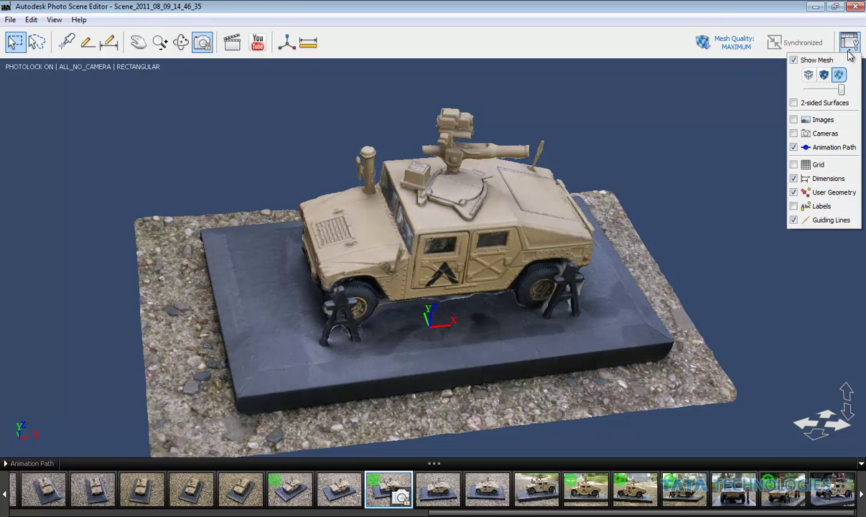
left_click(794, 133)
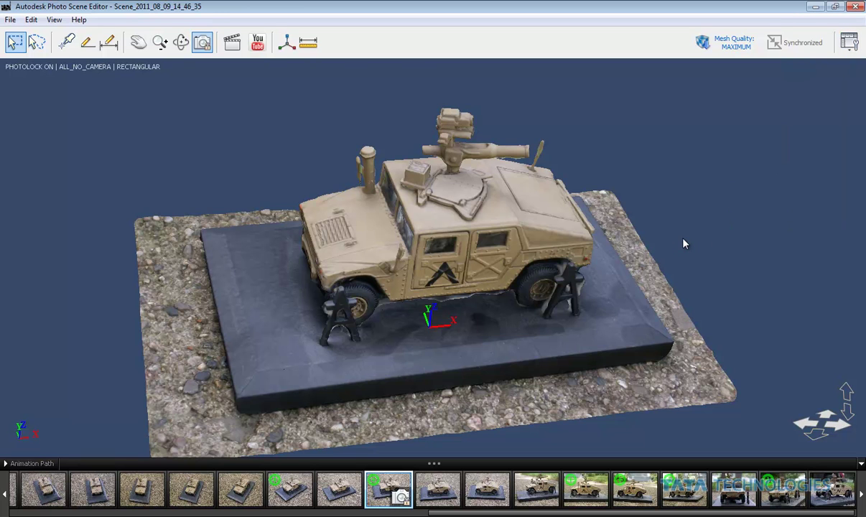
scroll(684, 244, "up", 3)
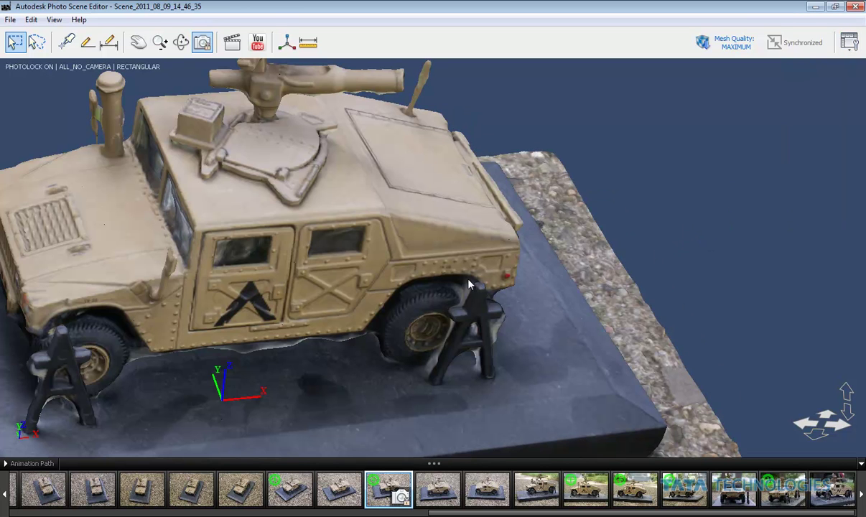
scroll(485, 305, "down", 5)
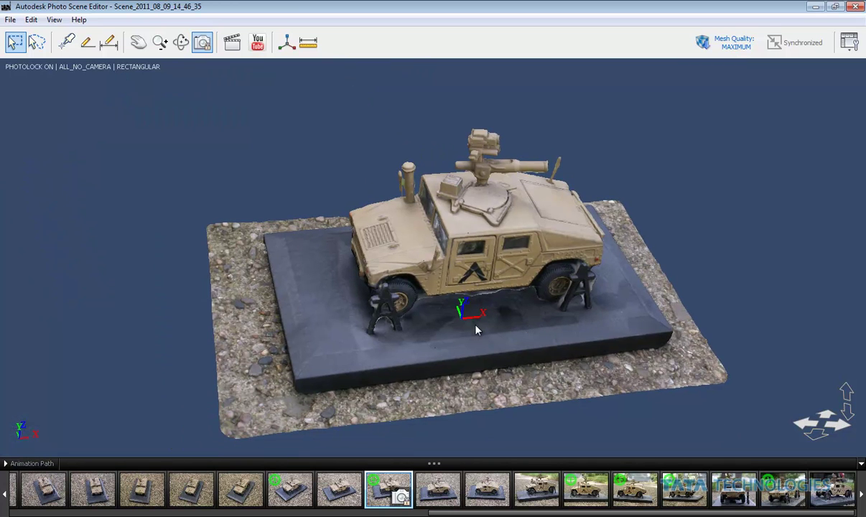
scroll(296, 240, "down", 5)
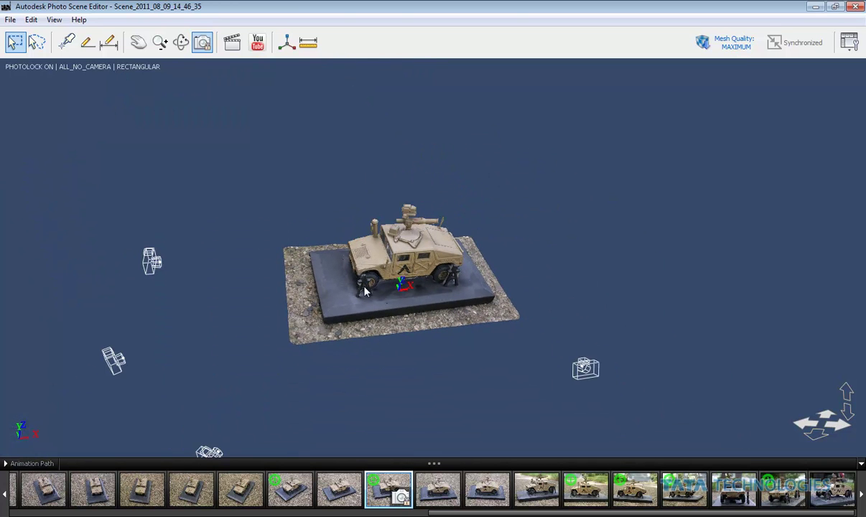
middle_click_drag(433, 324, 479, 217)
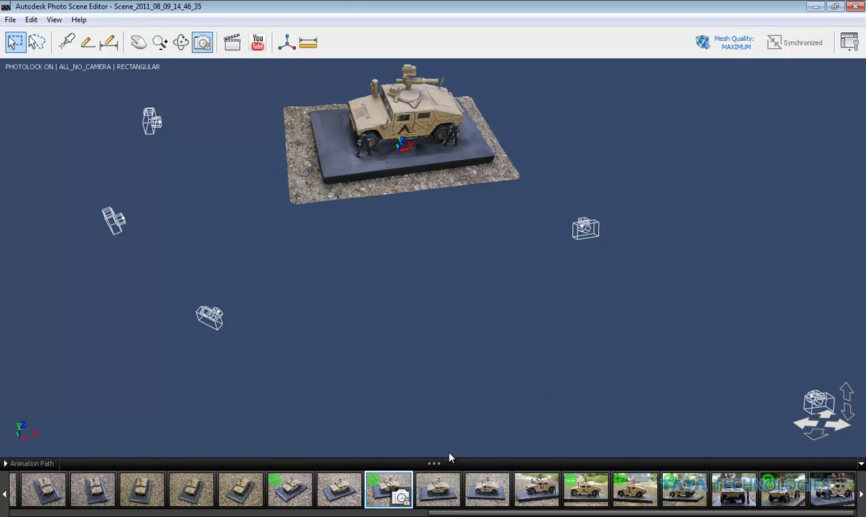
- View the model from photos PICT2846 and PICT2848, and examine the Humvee mesh close up from both sides
left_click(437, 489)
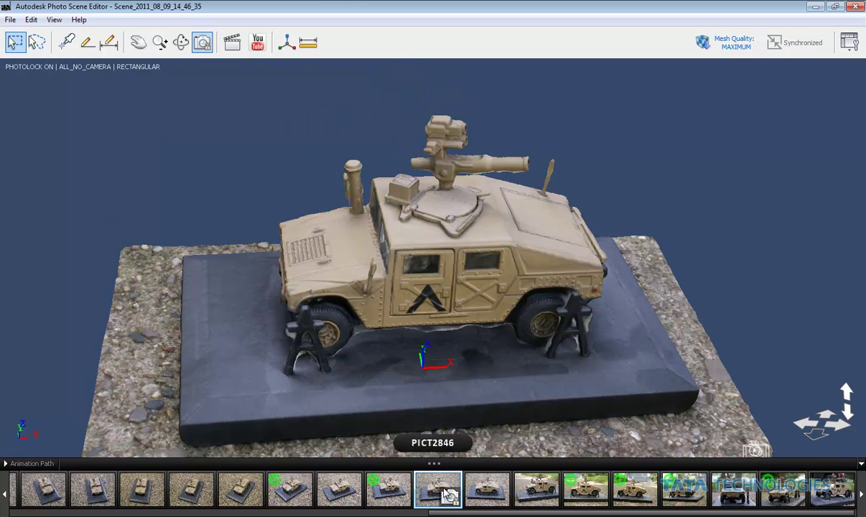
left_click(539, 489)
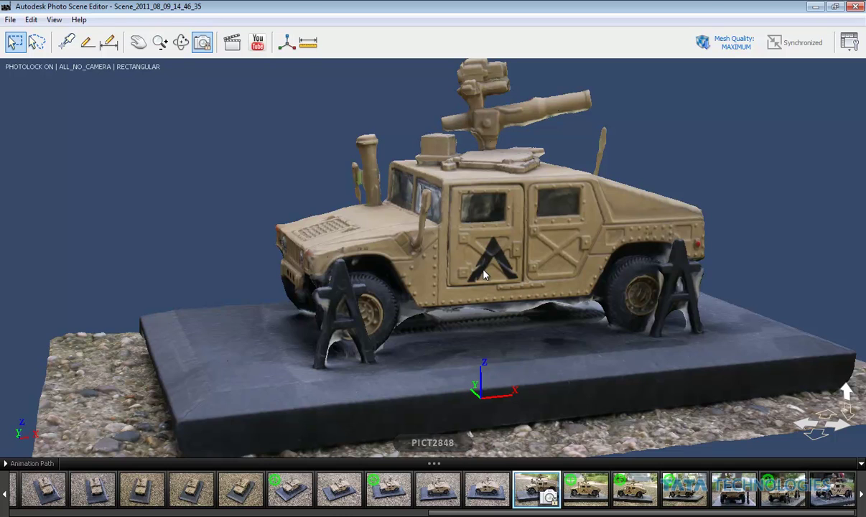
scroll(483, 273, "down", 5)
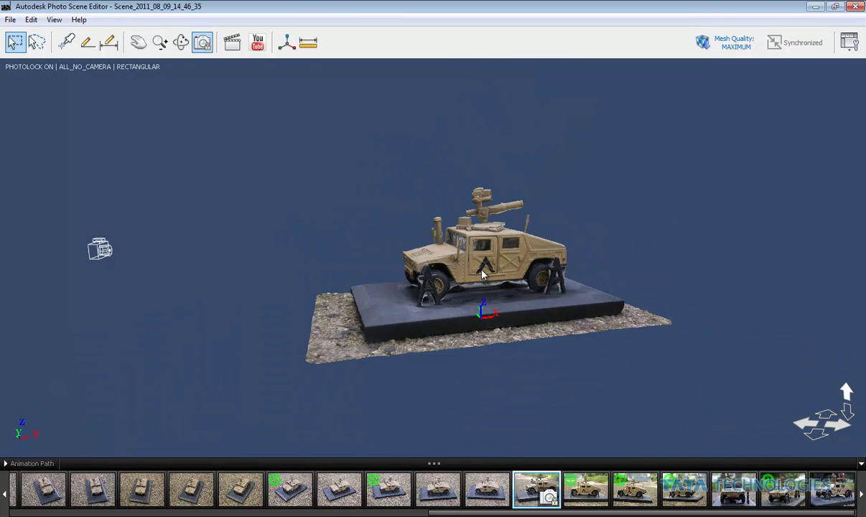
middle_click_drag(483, 274, 463, 294)
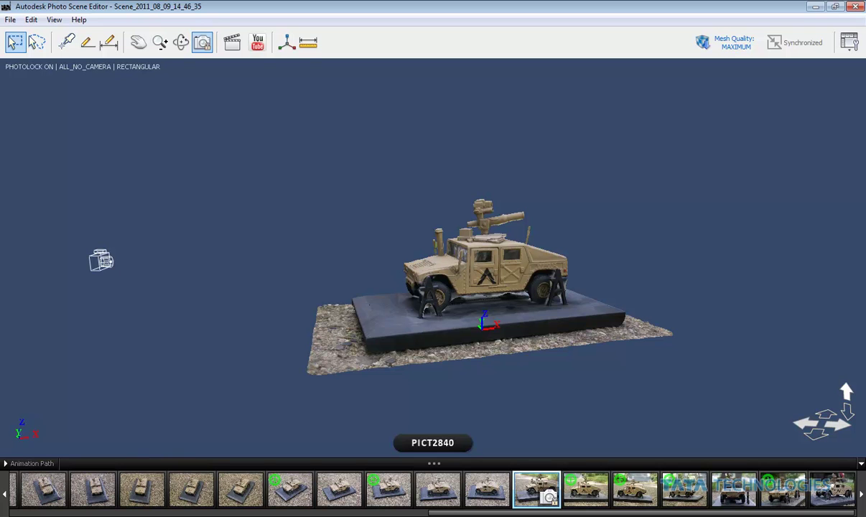
left_click_drag(560, 513, 539, 510)
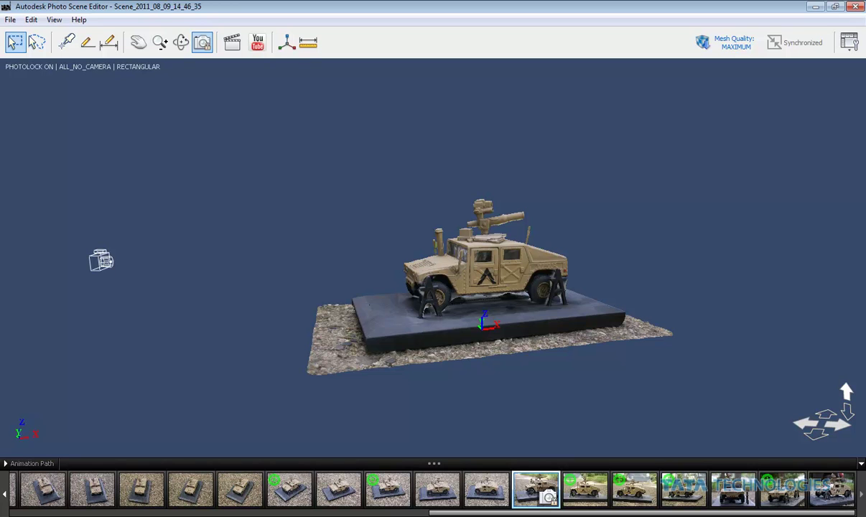
scroll(474, 280, "up", 5)
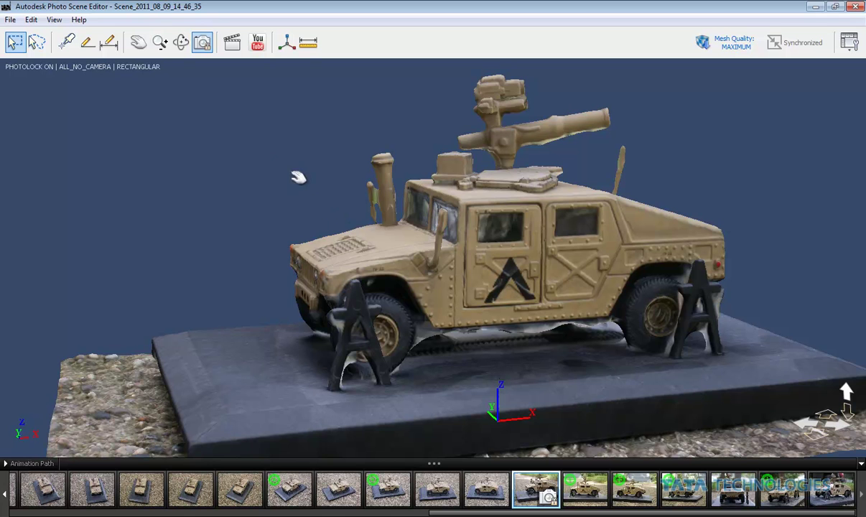
middle_click_drag(429, 256, 471, 261)
left_click_drag(470, 261, 355, 261)
mouse_move(419, 277)
left_mouse_down()
mouse_move(524, 243)
mouse_move(429, 291)
mouse_move(406, 285)
left_mouse_up()
left_click_drag(355, 292, 381, 276)
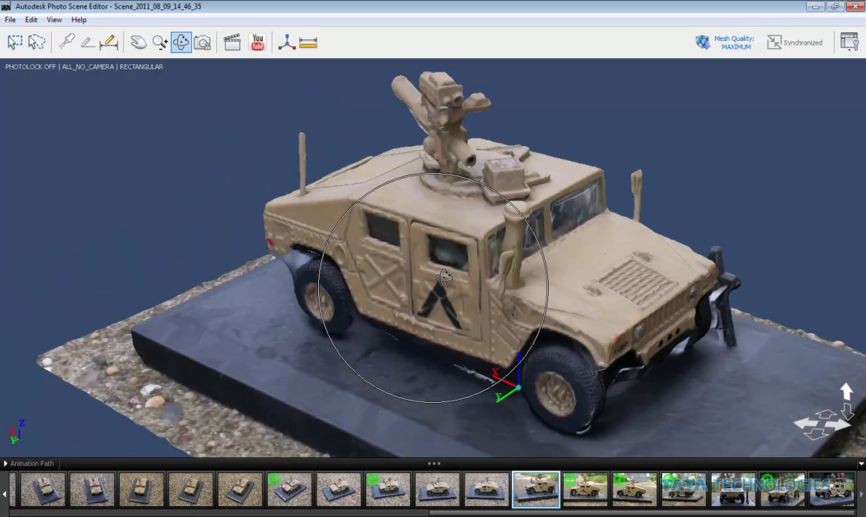
left_click_drag(443, 277, 363, 251)
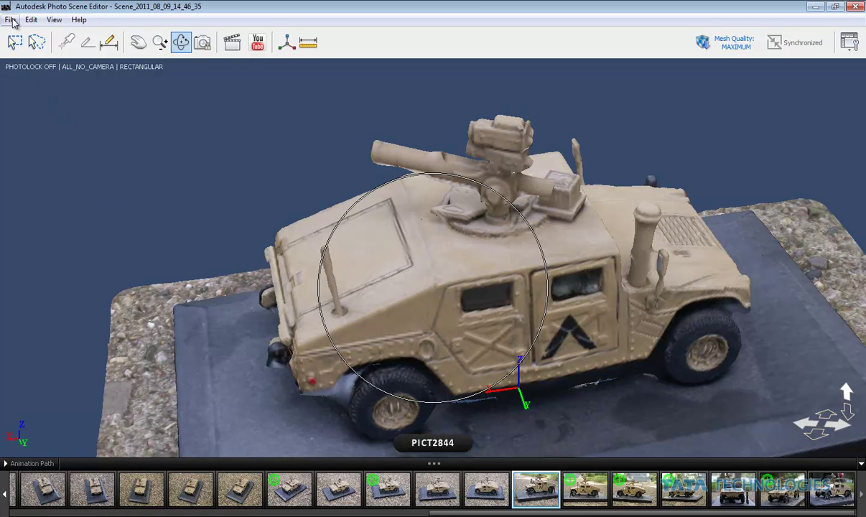
- Examine the file formats available for exporting the scene, and leave without exporting
left_click(11, 20)
left_click(19, 91)
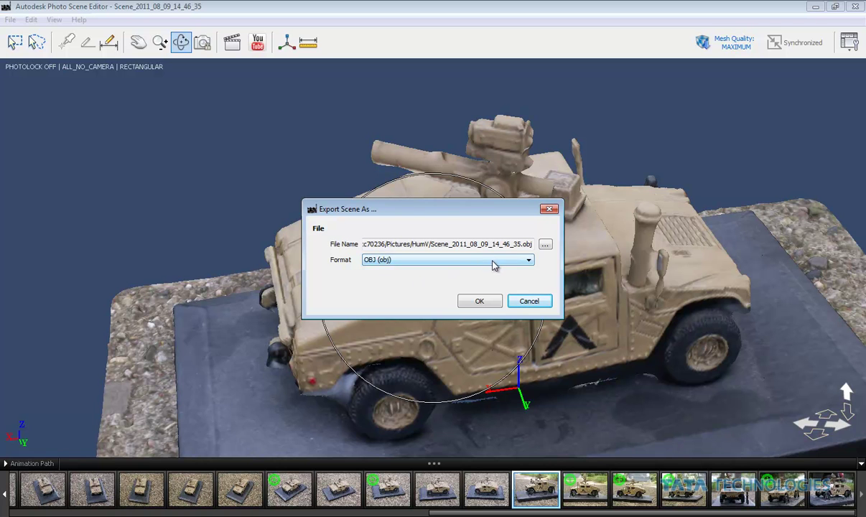
left_click(530, 261)
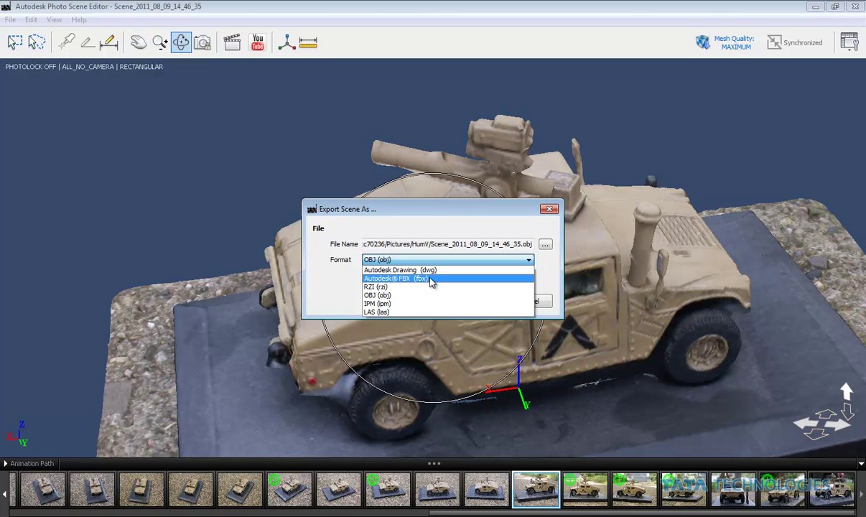
left_click(444, 207)
left_click(530, 301)
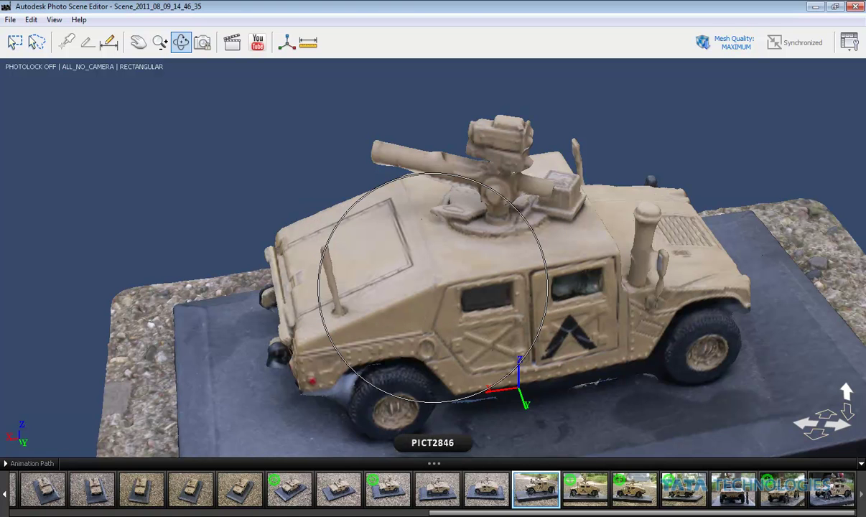
- Switch to 3ds Max Design to view the Humvee model, and to Navisworks Manage to inspect it there
left_click(413, 498)
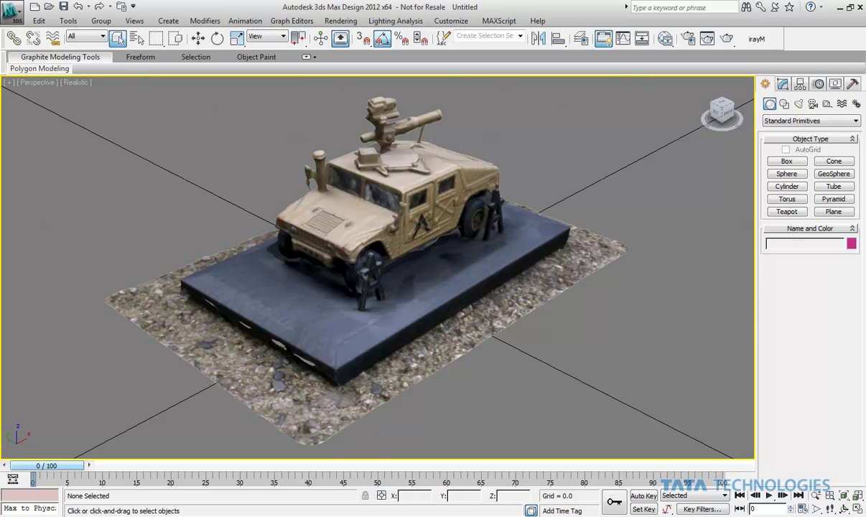
left_click(496, 501)
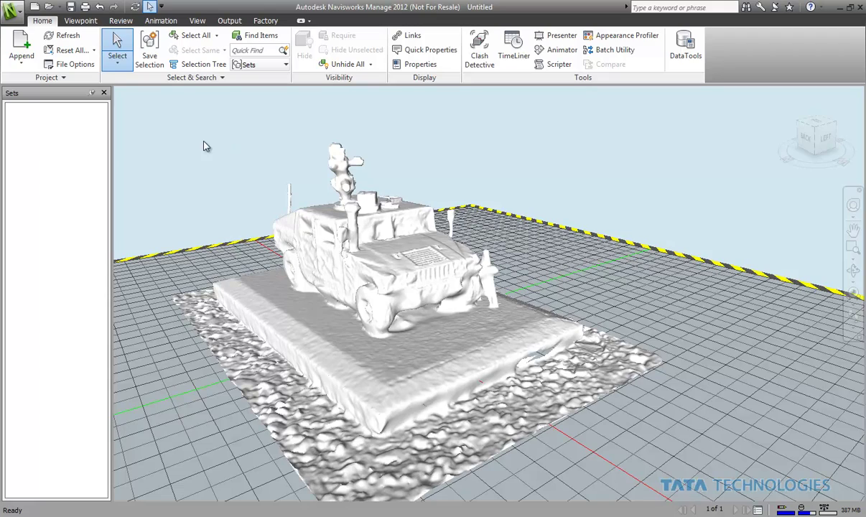
middle_click_drag(228, 184, 375, 182)
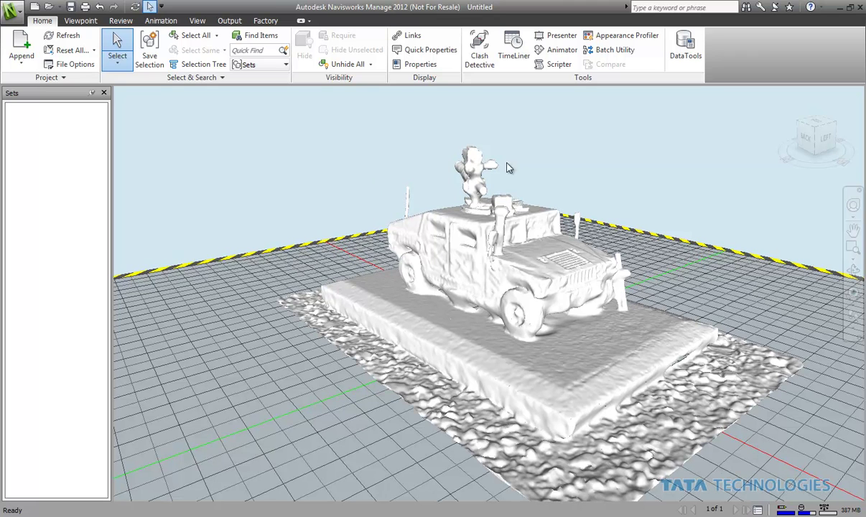